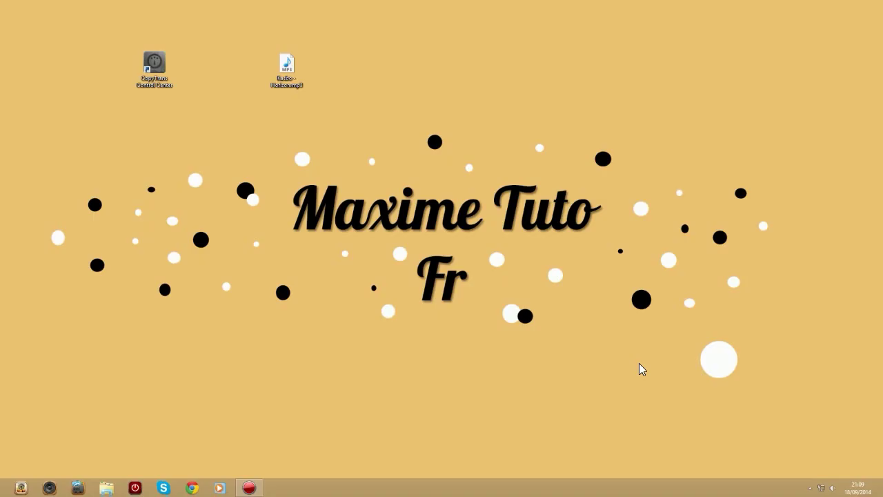
pyautogui.click(166, 66)
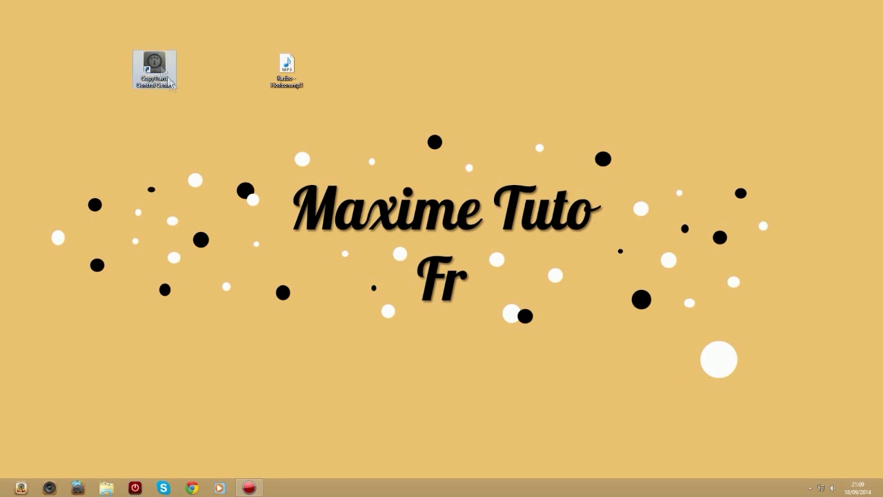
pyautogui.click(198, 117)
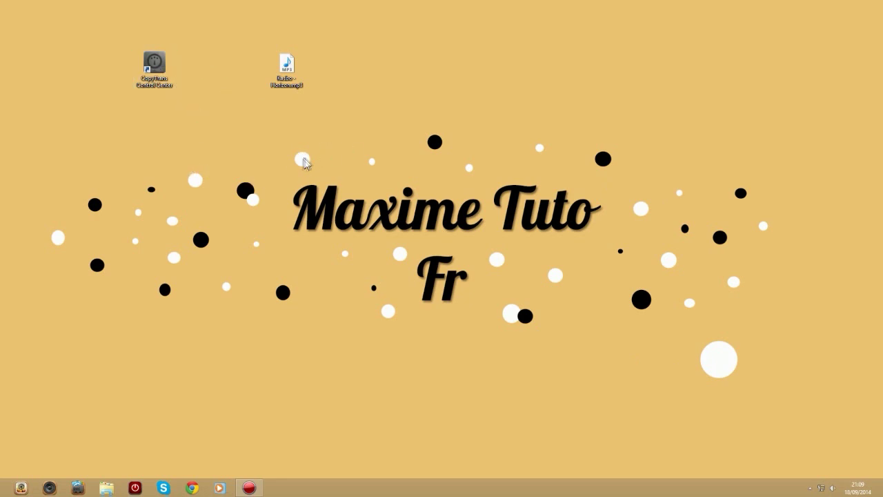
pyautogui.moveTo(304, 159); pyautogui.dragTo(315, 175)
# Switch to Chrome and search the web for "copytrans clubic"
pyautogui.click(201, 486)
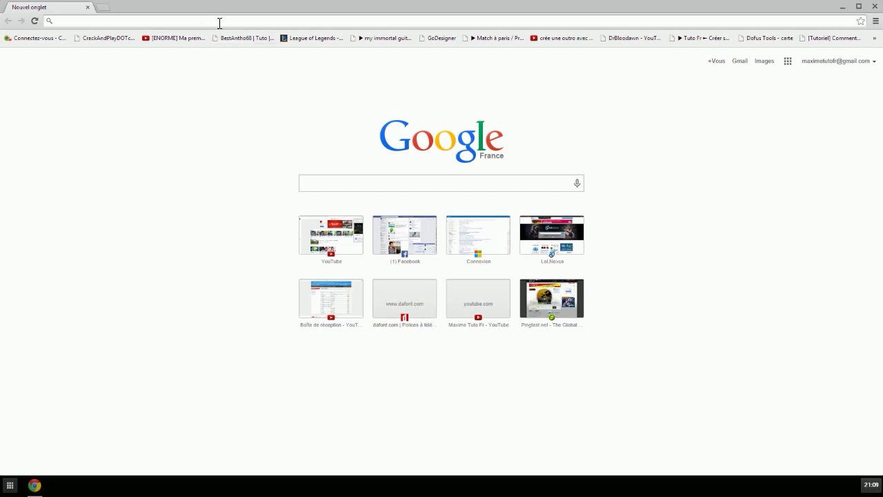
pyautogui.click(220, 22)
pyautogui.write('copy')
pyautogui.press('Down')
pyautogui.press('Down')
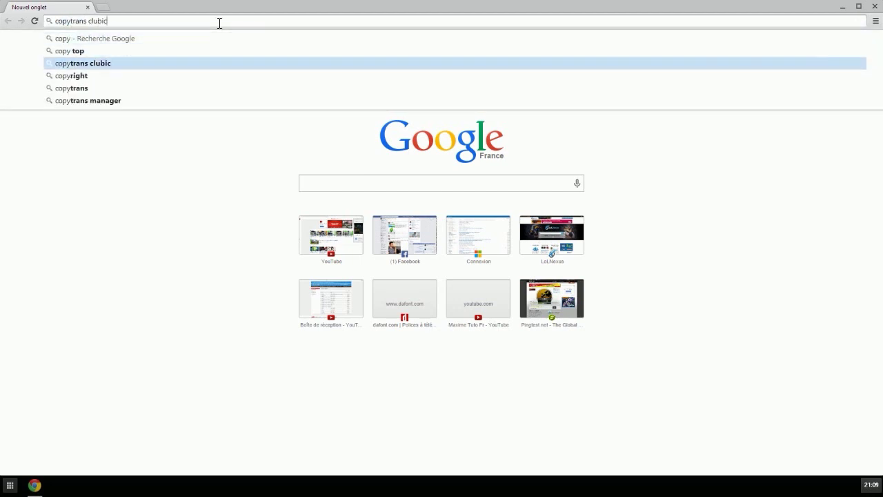
pyautogui.press('Return')
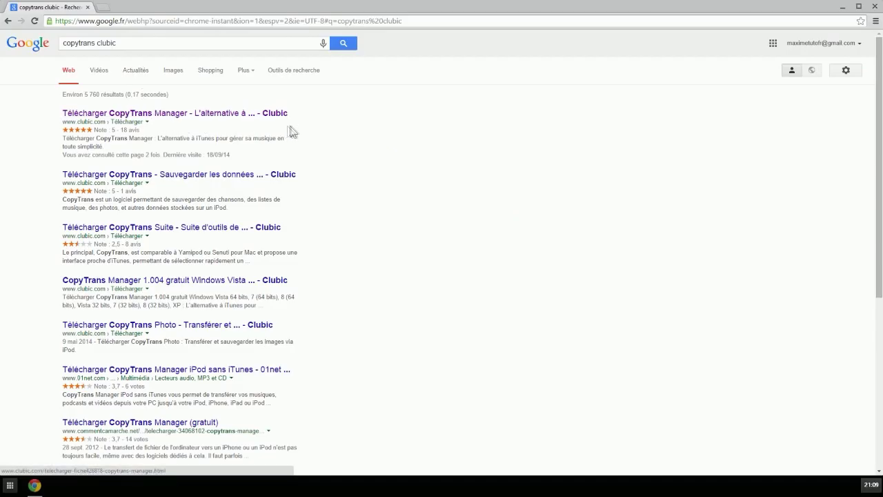
# Look over Clubic's CopyTrans Manager download page from the search results and close its tab
pyautogui.click(105, 116)
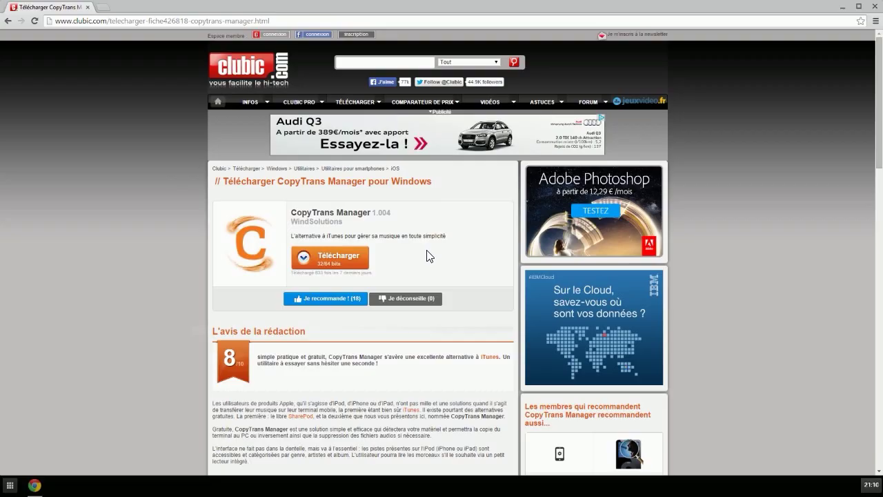
pyautogui.scroll(-4, 429, 254)
pyautogui.scroll(4, 428, 255)
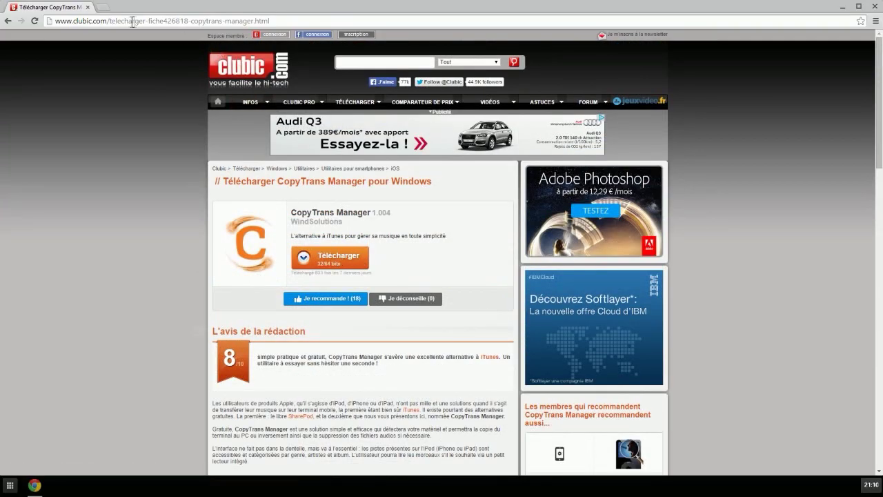
pyautogui.click(89, 8)
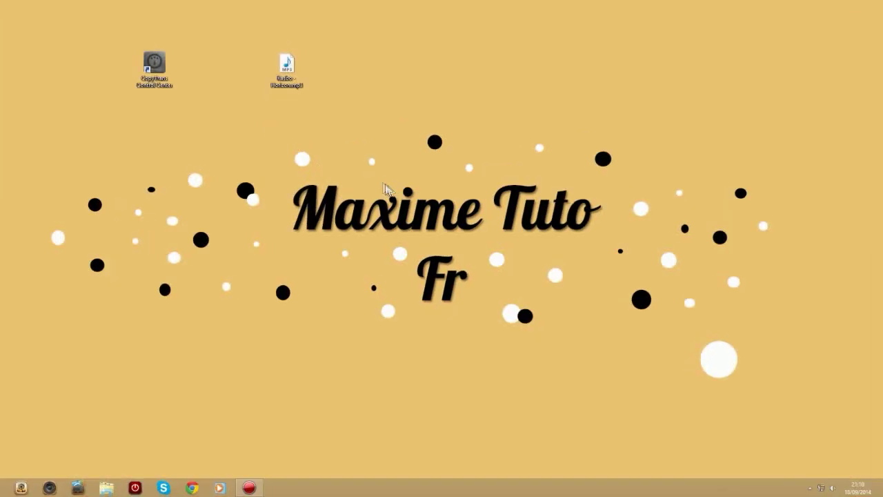
# Launch CopyTrans Manager from CopyTrans Control Center and dismiss its welcome message
pyautogui.doubleClick(165, 80)
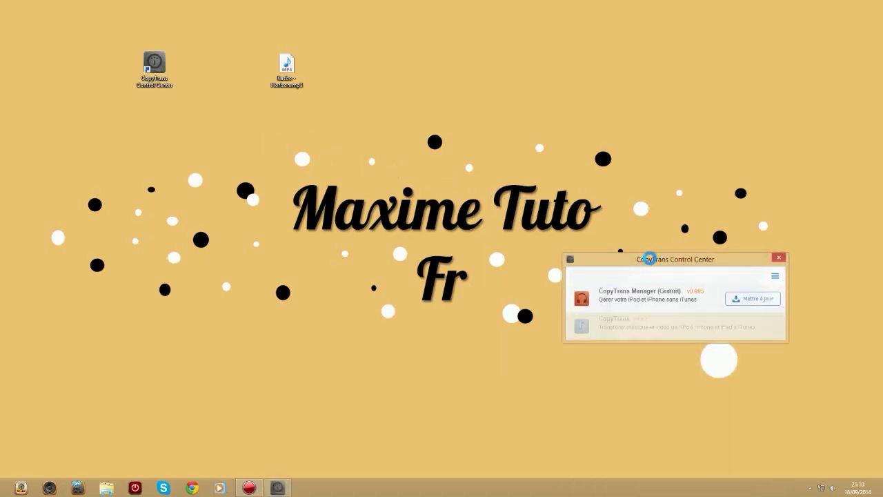
pyautogui.moveTo(650, 259); pyautogui.dragTo(534, 142)
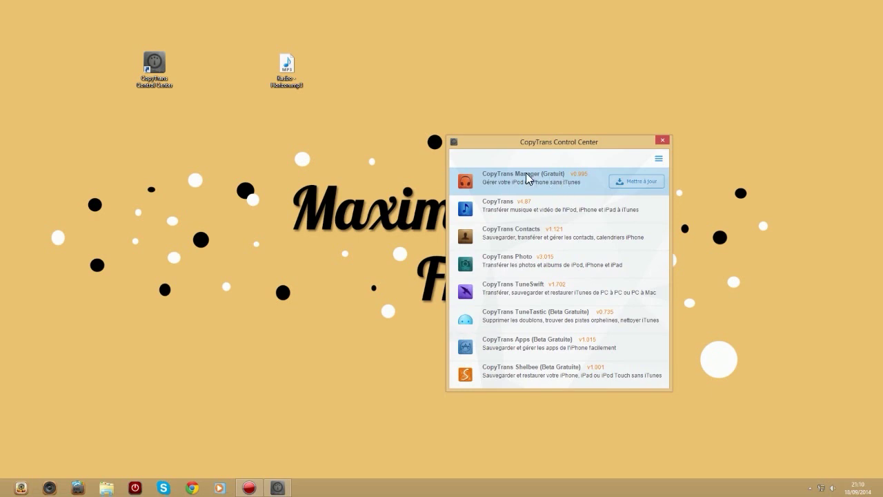
pyautogui.click(530, 192)
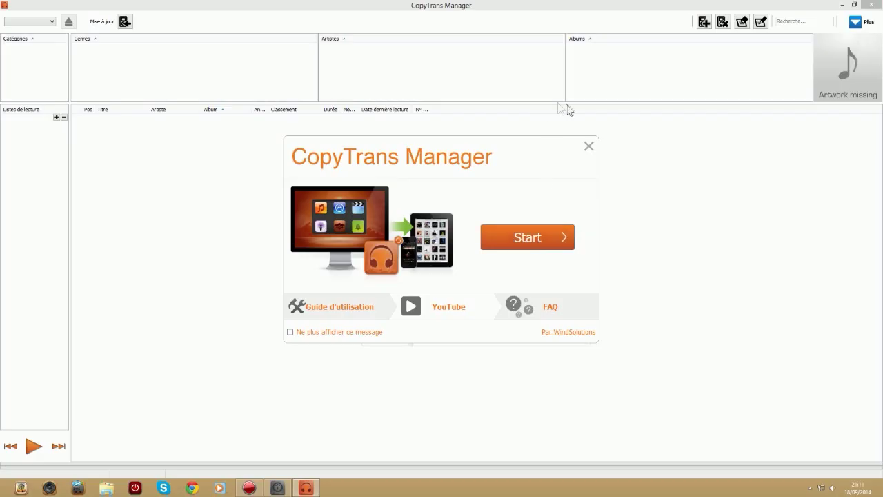
pyautogui.click(589, 147)
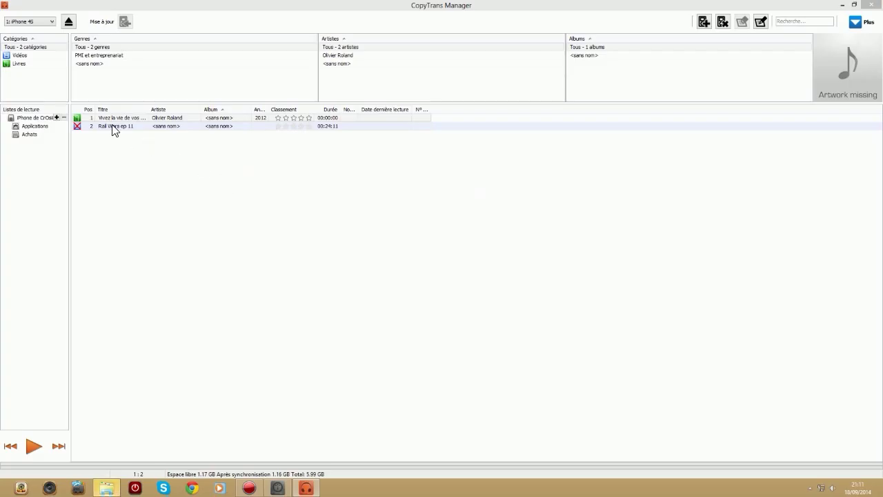
pyautogui.click(114, 130)
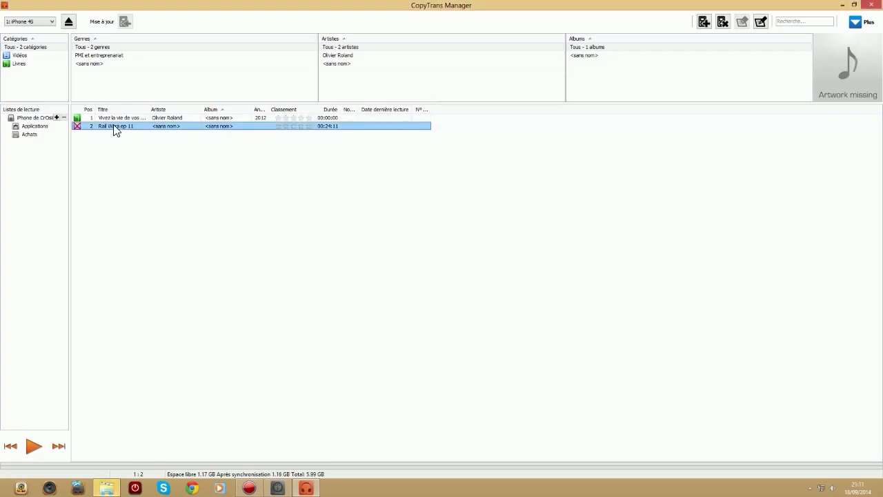
pyautogui.click(142, 168)
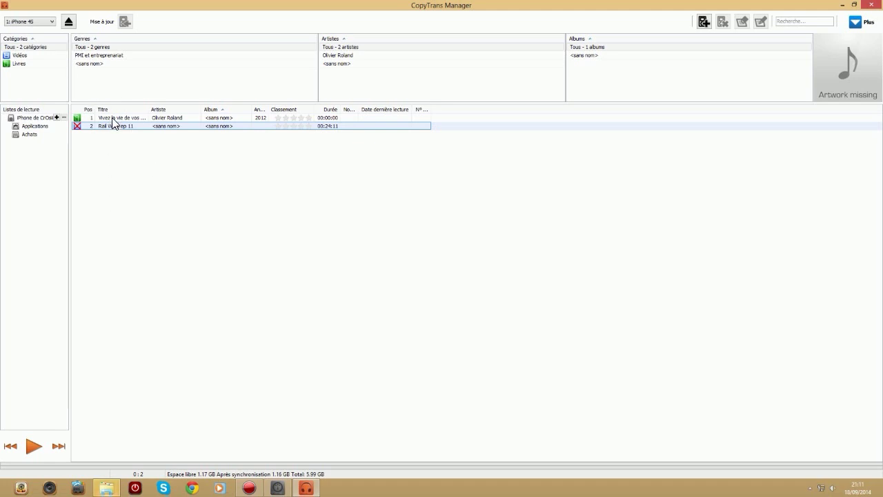
pyautogui.click(112, 118)
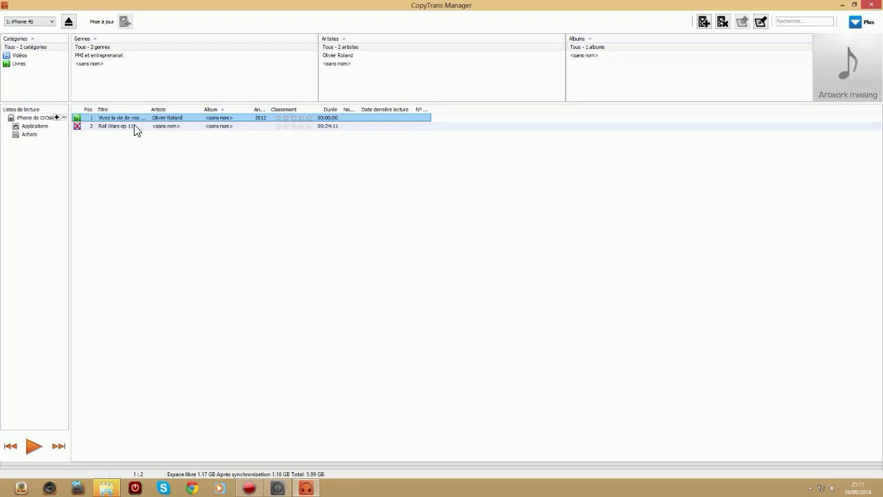
pyautogui.click(135, 127)
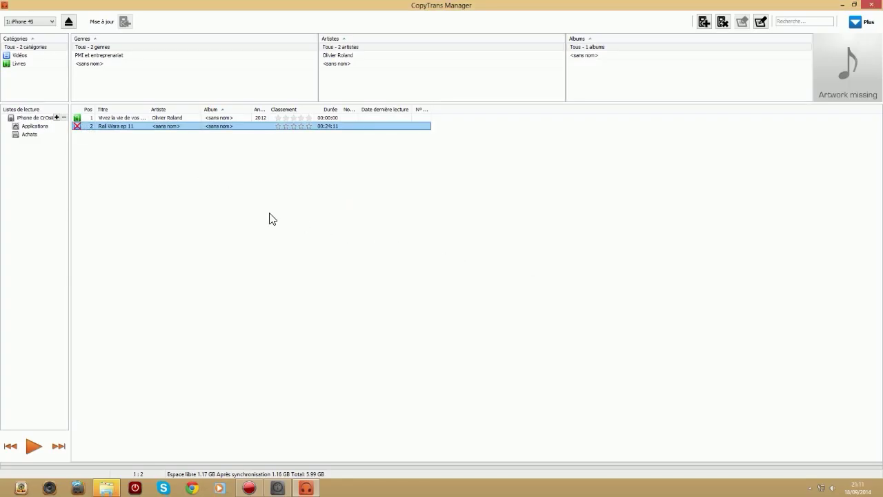
pyautogui.keyDown('ctrl'); pyautogui.click(135, 129); pyautogui.keyUp('ctrl')
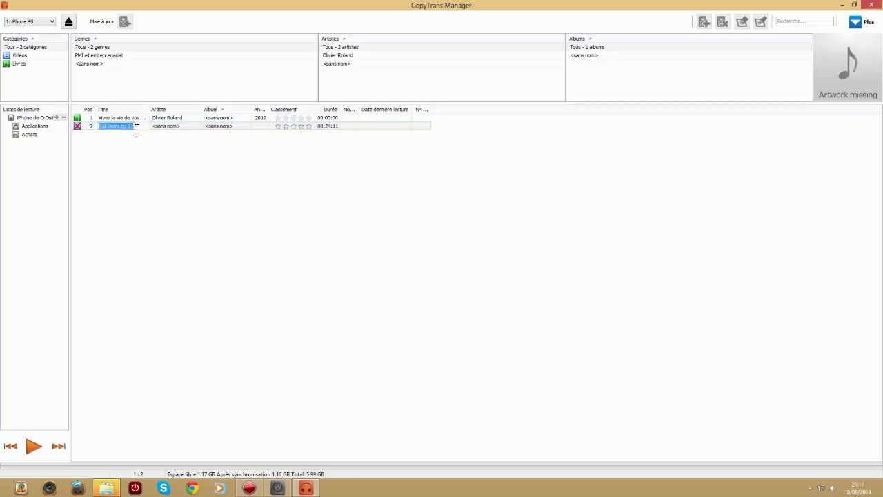
pyautogui.click(136, 127)
pyautogui.click(141, 148)
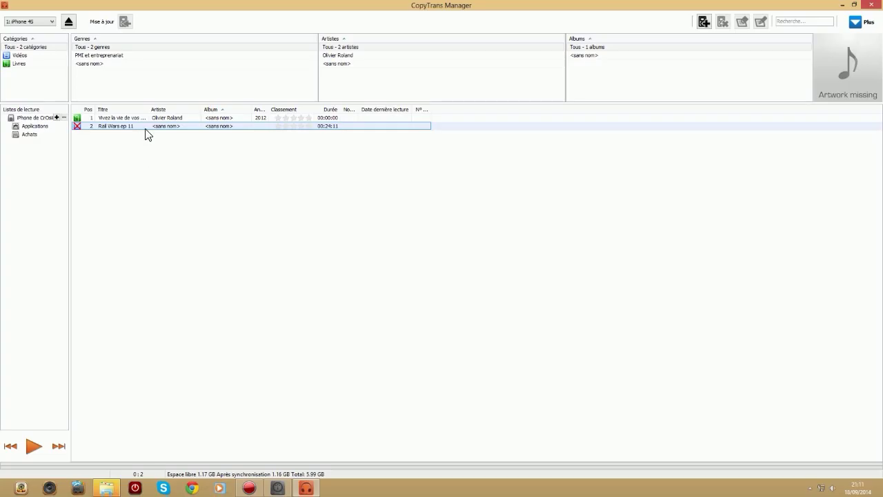
# Permanently delete the "Rail Wars ep 11" video from the iPhone's track list
pyautogui.click(146, 130)
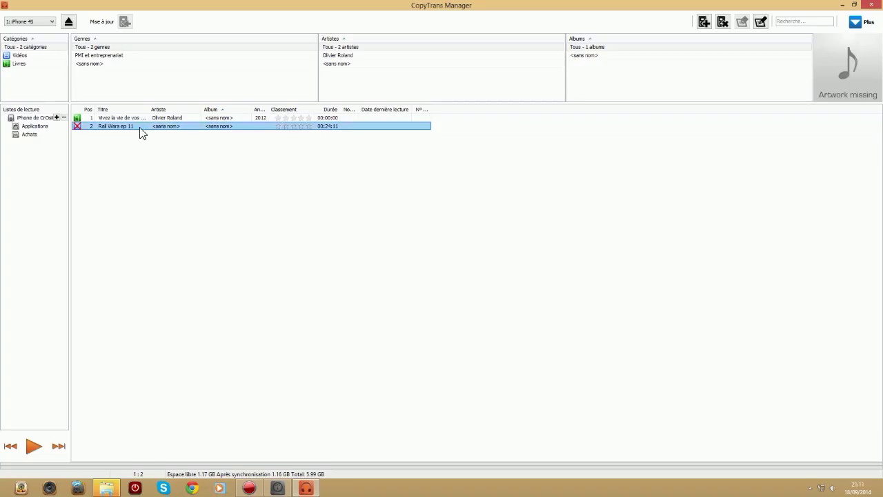
pyautogui.click(723, 23)
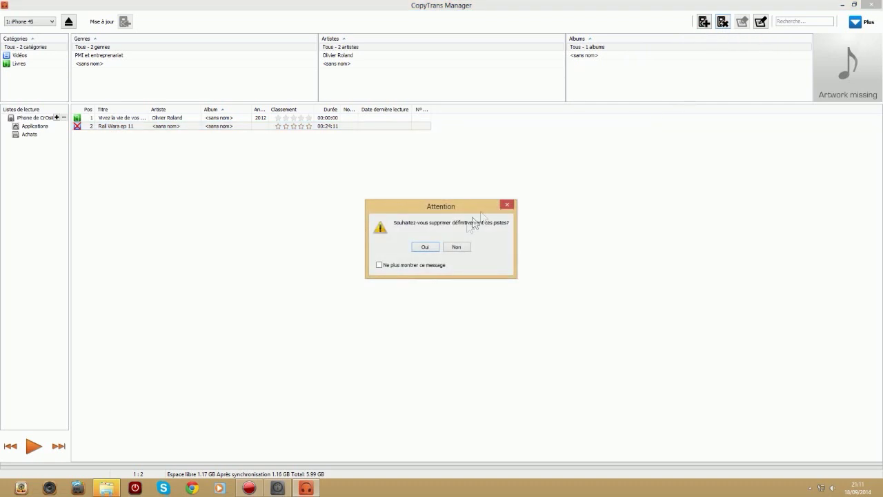
pyautogui.click(426, 249)
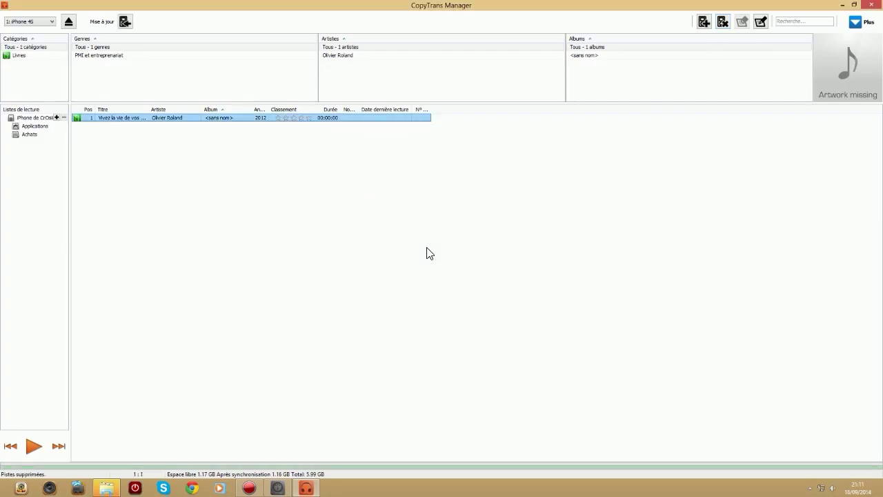
pyautogui.click(356, 202)
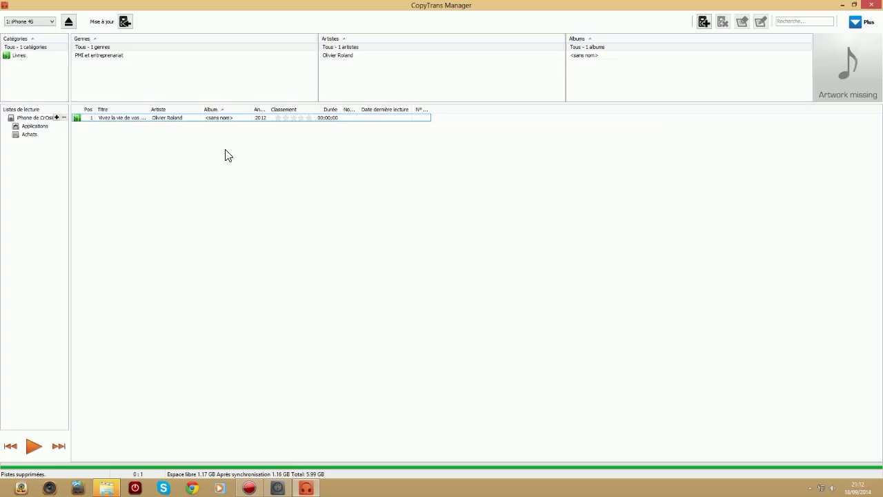
# Add the tracks from the Bureau folder to the iPhone's list and close the unsupported-format report
pyautogui.click(704, 22)
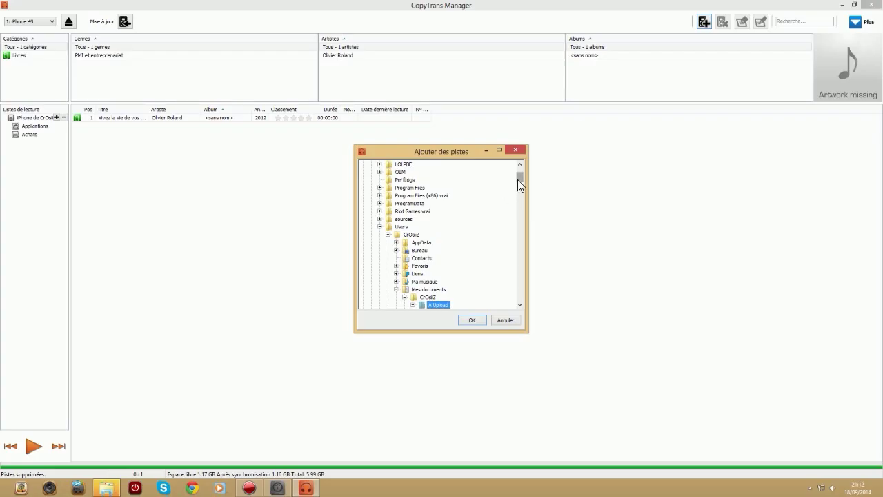
pyautogui.moveTo(518, 179); pyautogui.dragTo(519, 173)
pyautogui.click(364, 168)
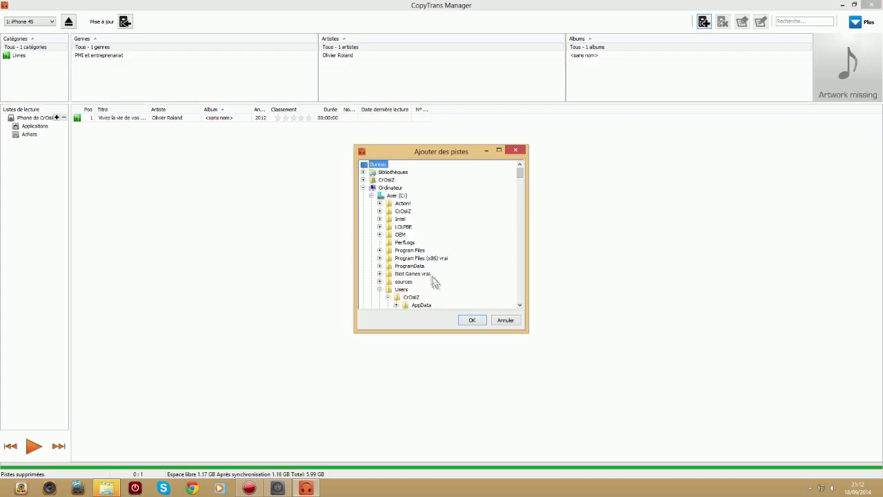
pyautogui.click(464, 322)
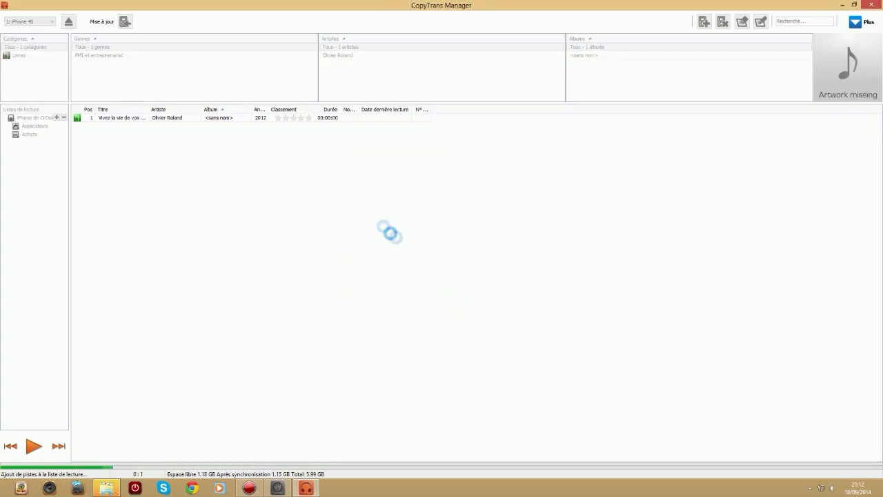
pyautogui.click(564, 174)
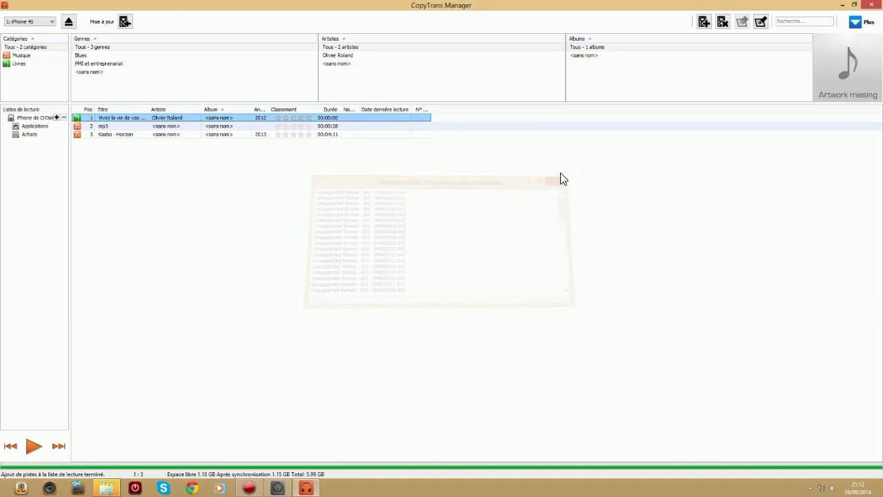
# Delete the unwanted "mp3" track from the iPhone's track list
pyautogui.click(127, 127)
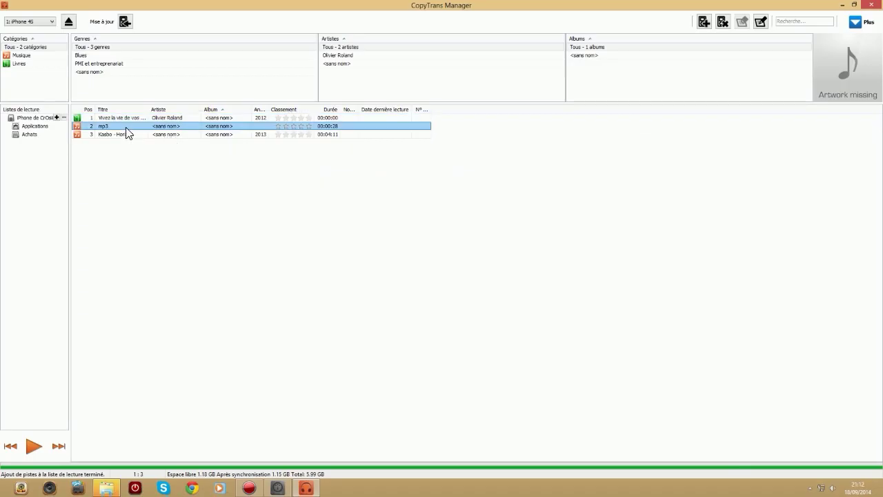
pyautogui.click(723, 22)
pyautogui.click(426, 248)
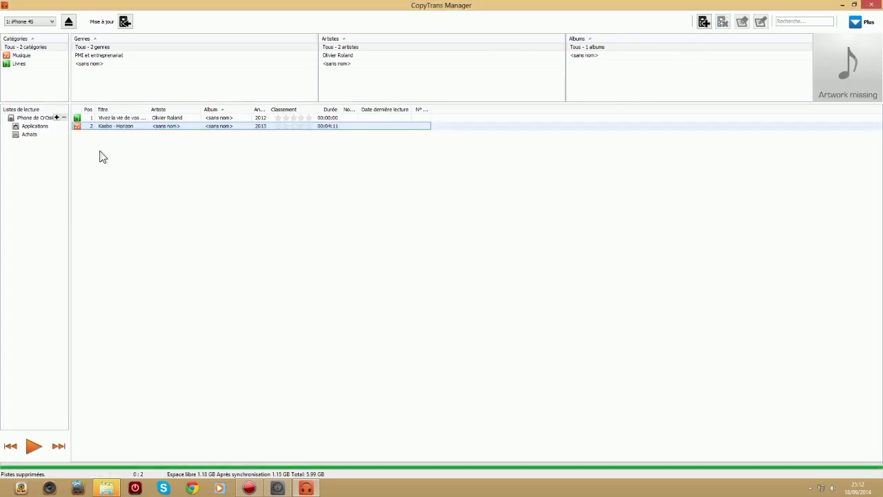
# Update the iPhone with the newly added "Kasbo - Horizon" track and decline the sharing request
pyautogui.click(121, 129)
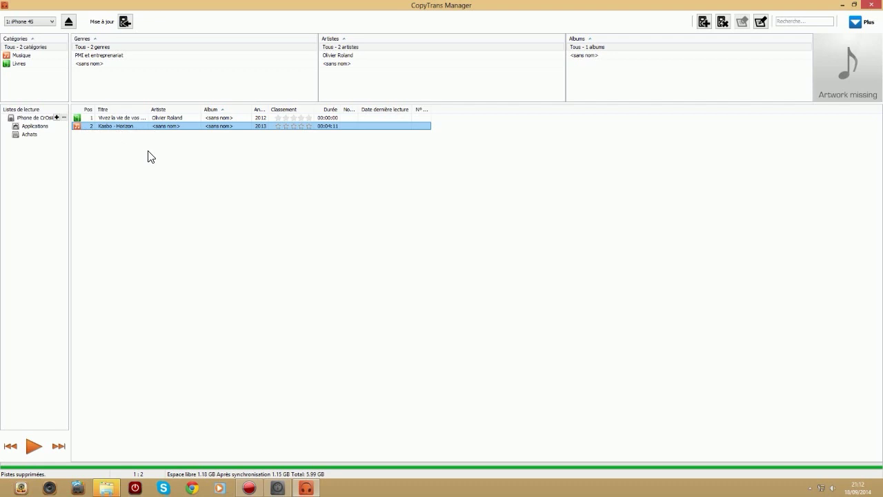
pyautogui.click(125, 24)
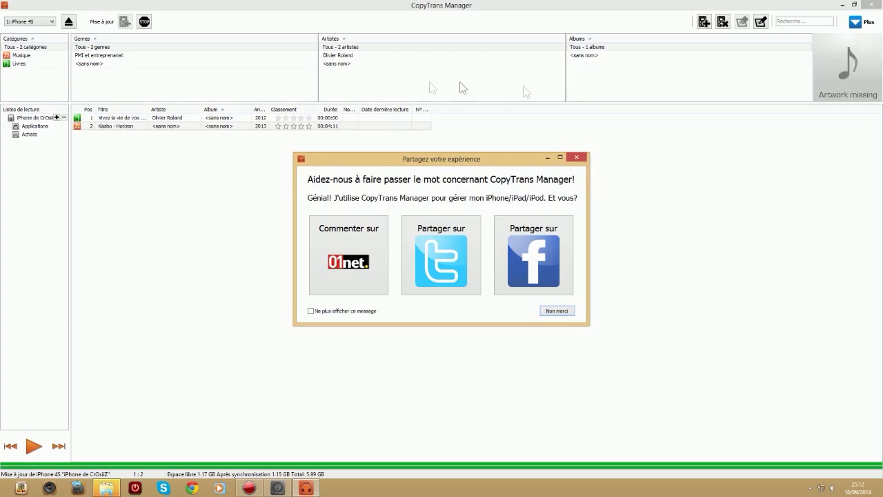
pyautogui.click(563, 311)
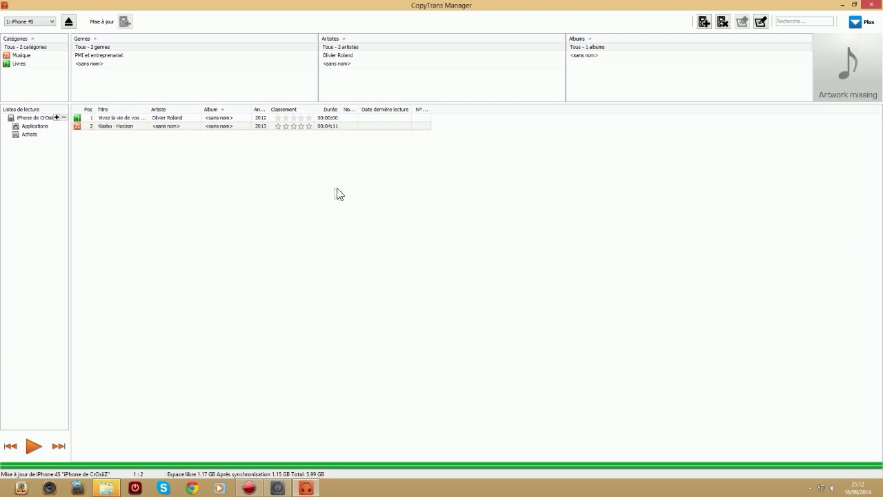
# Eject the iPhone and close CopyTrans Manager, the iPhone folder window and CopyTrans Control Center
pyautogui.click(69, 21)
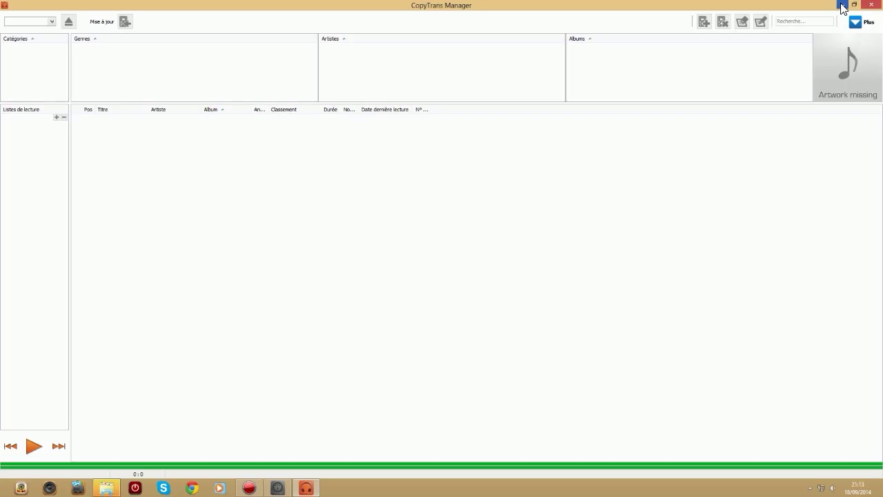
pyautogui.moveTo(880, 7)
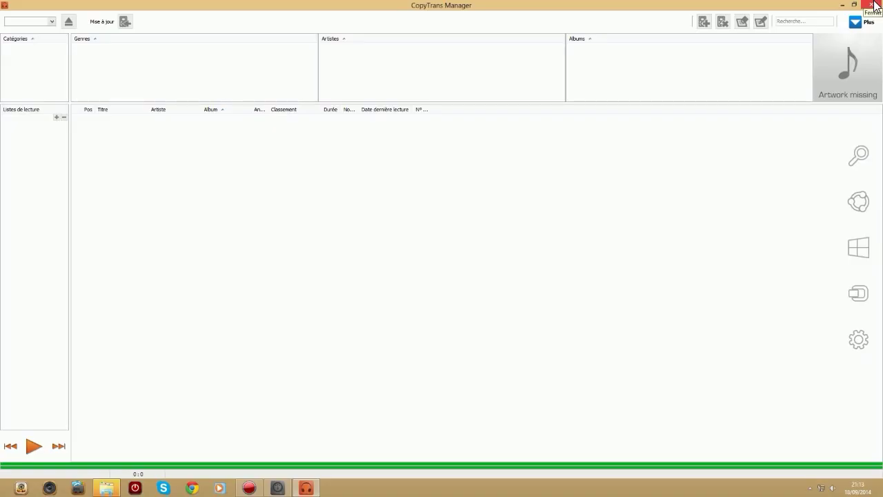
pyautogui.click(871, 5)
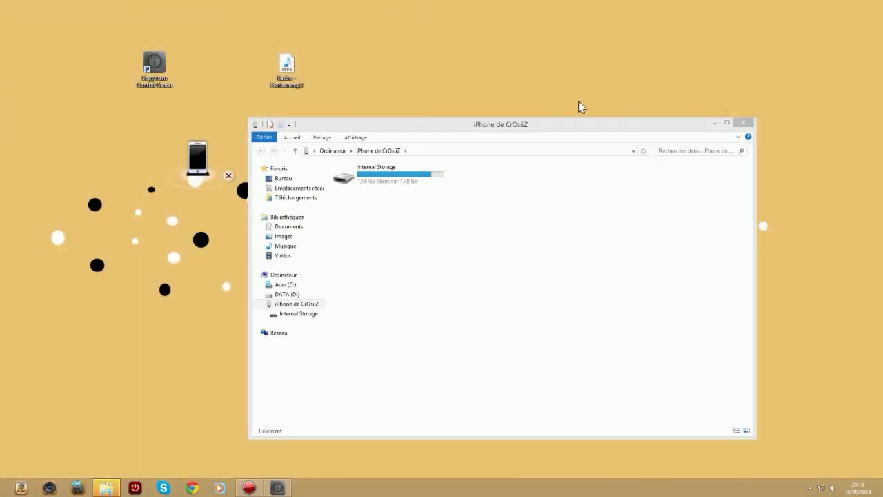
pyautogui.click(743, 122)
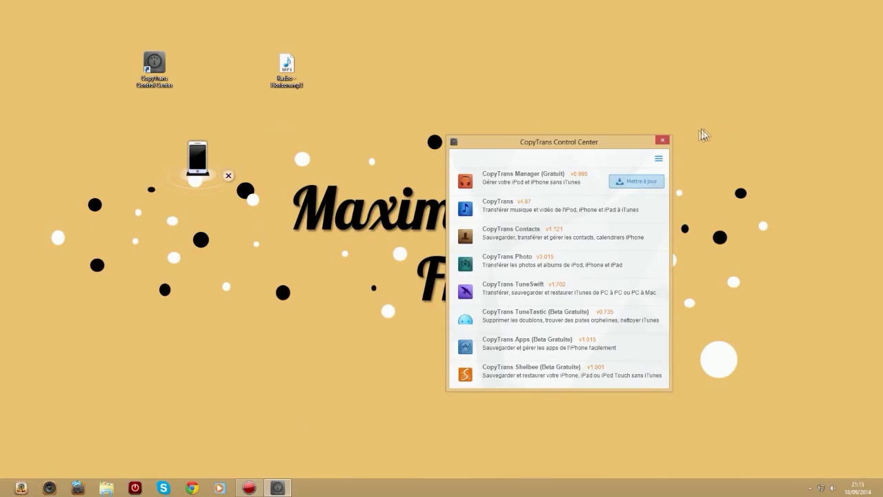
pyautogui.click(662, 141)
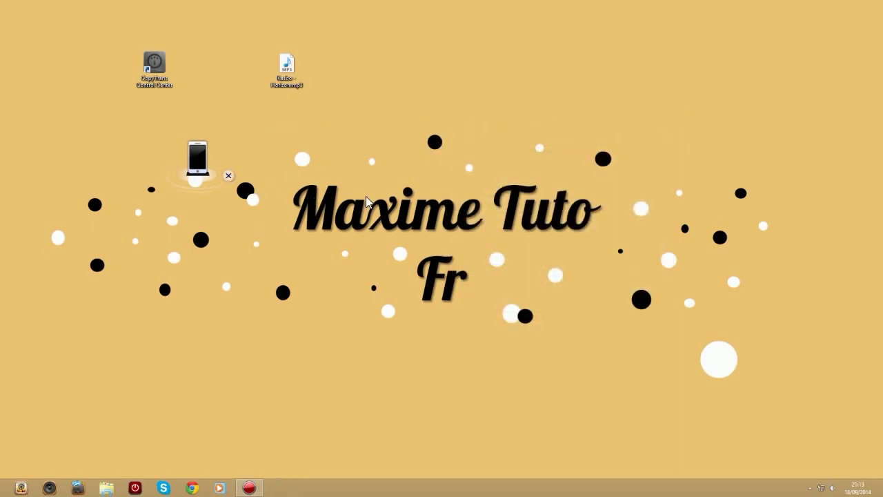
pyautogui.moveTo(387, 59); pyautogui.dragTo(313, 56)
pyautogui.moveTo(185, 37)
pyautogui.mouseDown()
pyautogui.moveTo(254, 115)
pyautogui.moveTo(197, 32)
pyautogui.mouseUp()
pyautogui.moveTo(347, 25); pyautogui.dragTo(591, 181)
pyautogui.moveTo(557, 381); pyautogui.dragTo(204, 428)
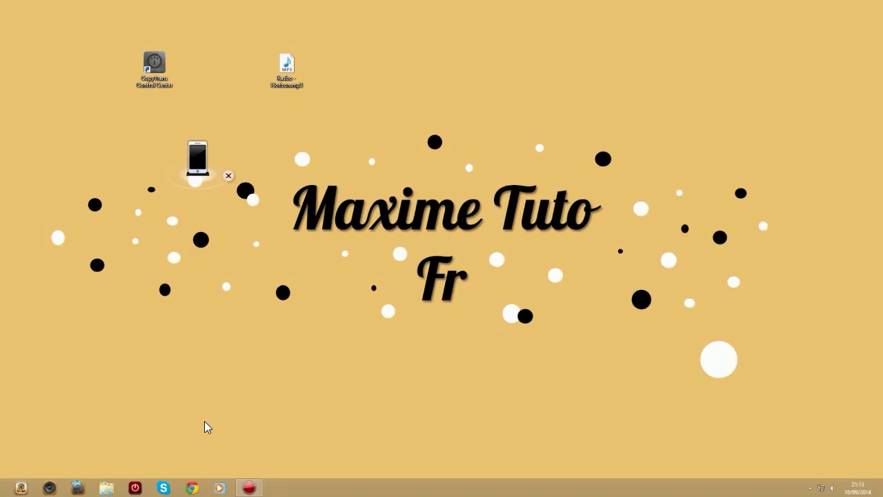